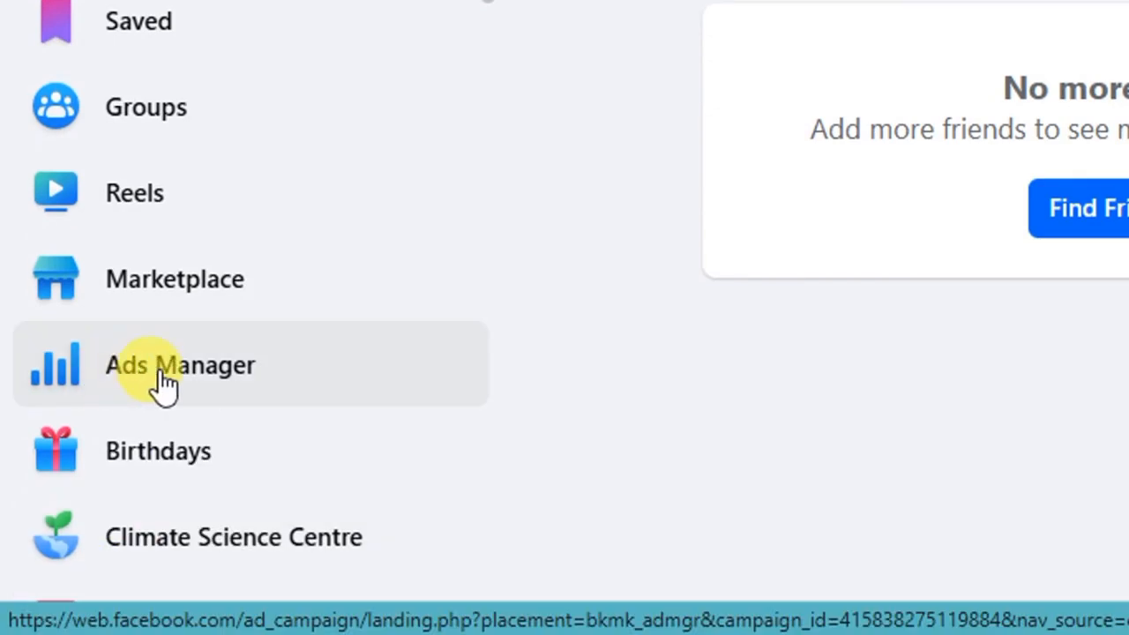
# Open Ads Manager from Facebook and start creating a new business portfolio from the ad account selector.
pyautogui.click(161, 375)
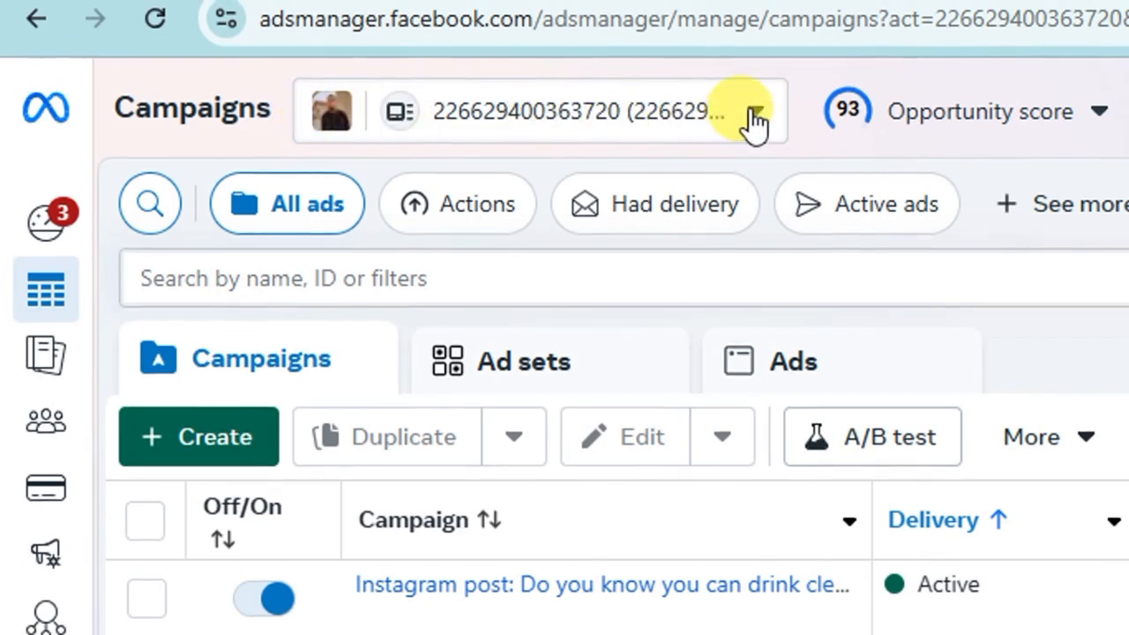
pyautogui.click(755, 114)
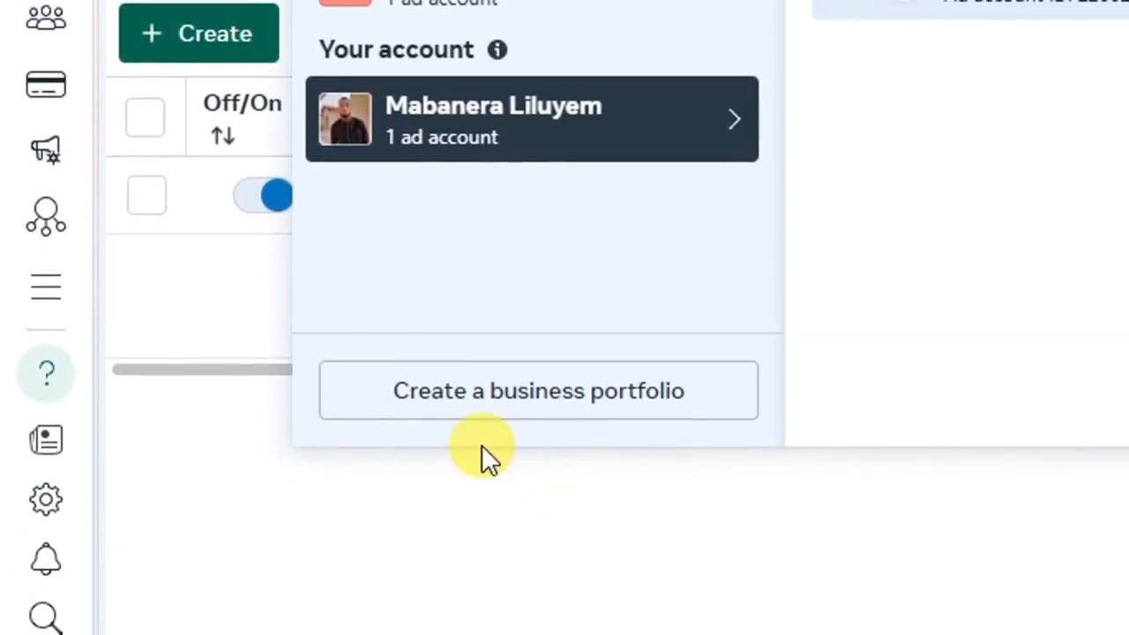
pyautogui.click(504, 404)
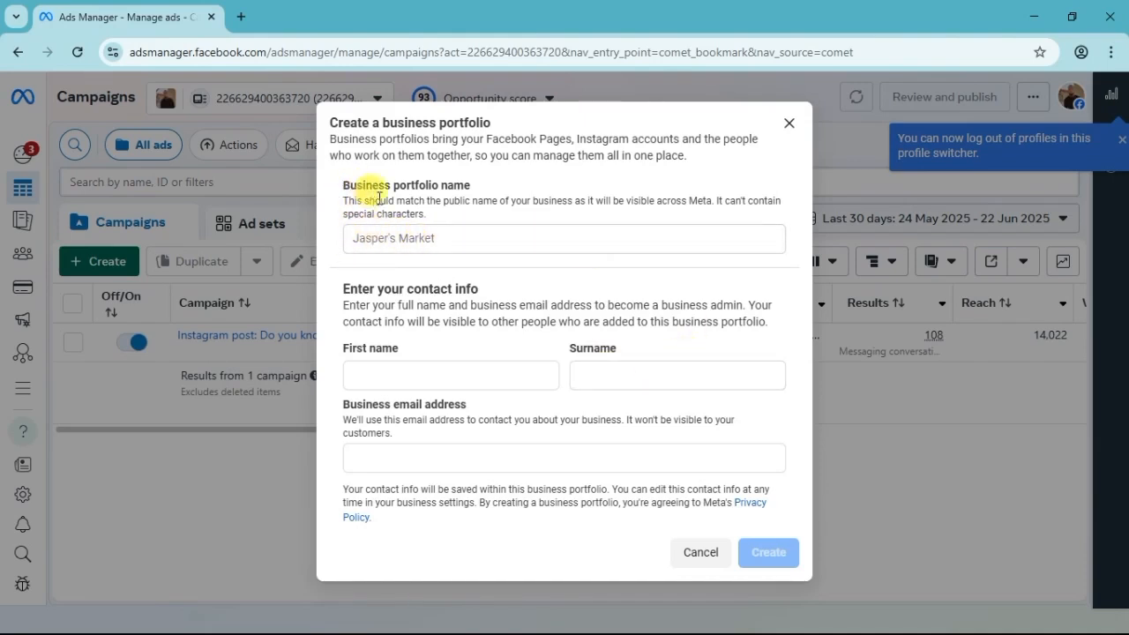
# Create the business portfolio with the name Sika Biz, entering the admin's first name, surname and business email address.
pyautogui.click(365, 240)
pyautogui.write('Sika Biz')
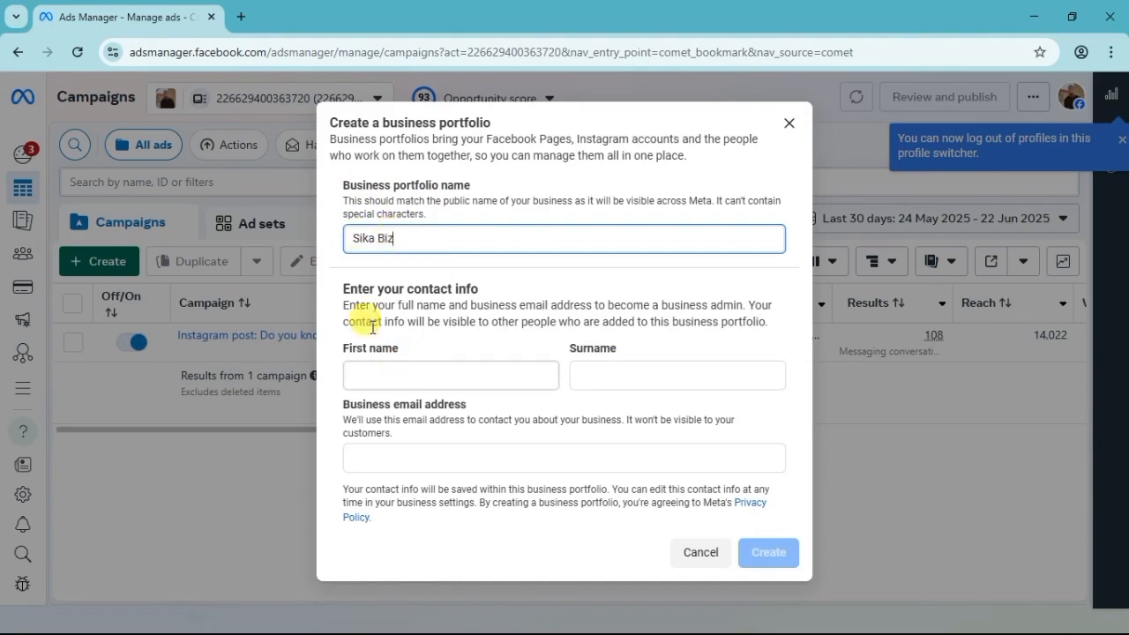
pyautogui.click(361, 377)
pyautogui.click(595, 371)
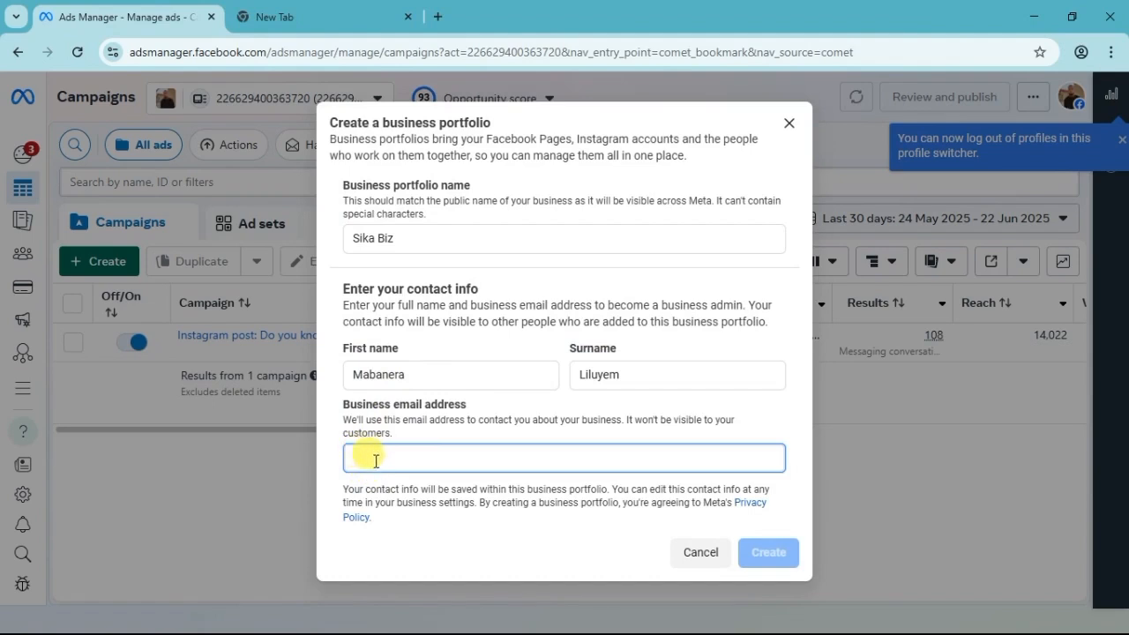
pyautogui.rightClick(360, 459)
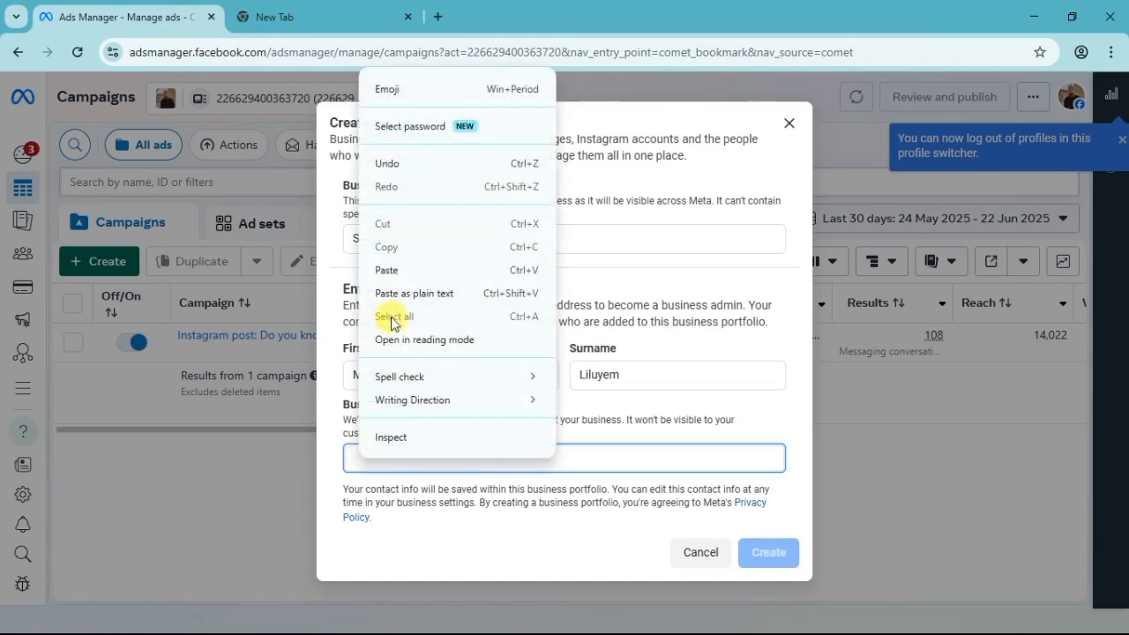
pyautogui.click(390, 262)
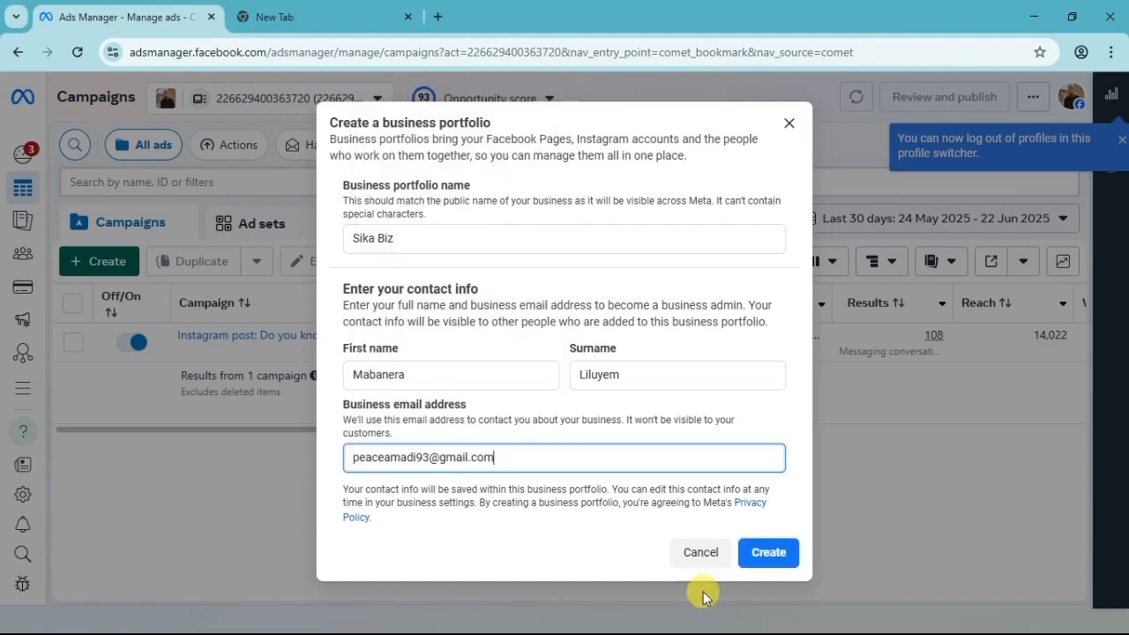
pyautogui.click(756, 553)
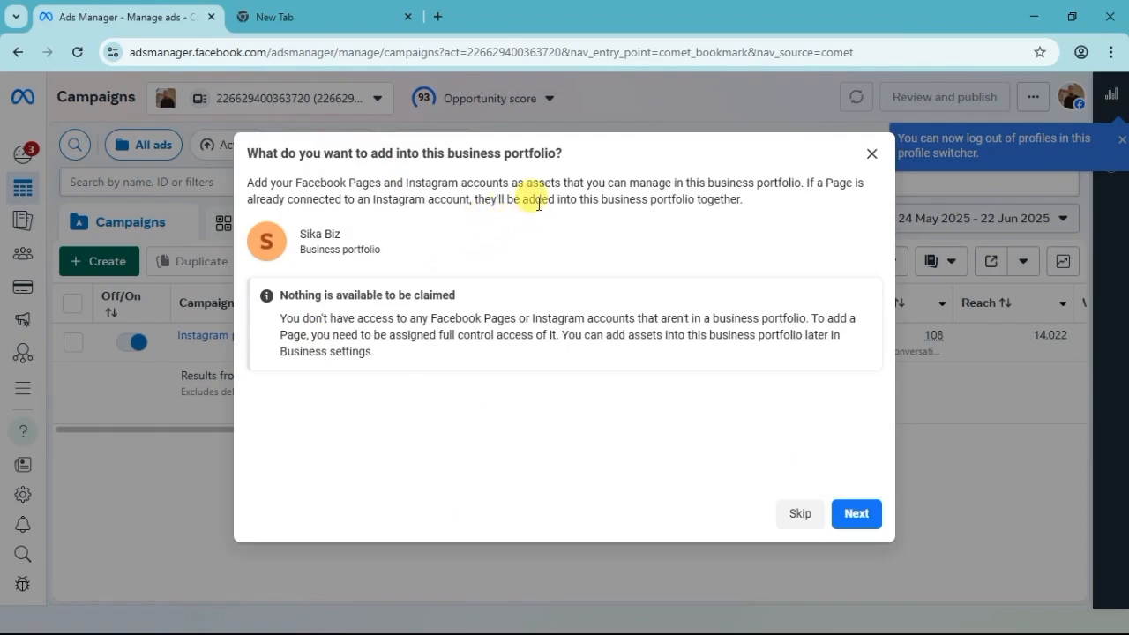
# Finish the Sika Biz portfolio setup without adding any Pages, Instagram accounts or further people.
pyautogui.click(852, 519)
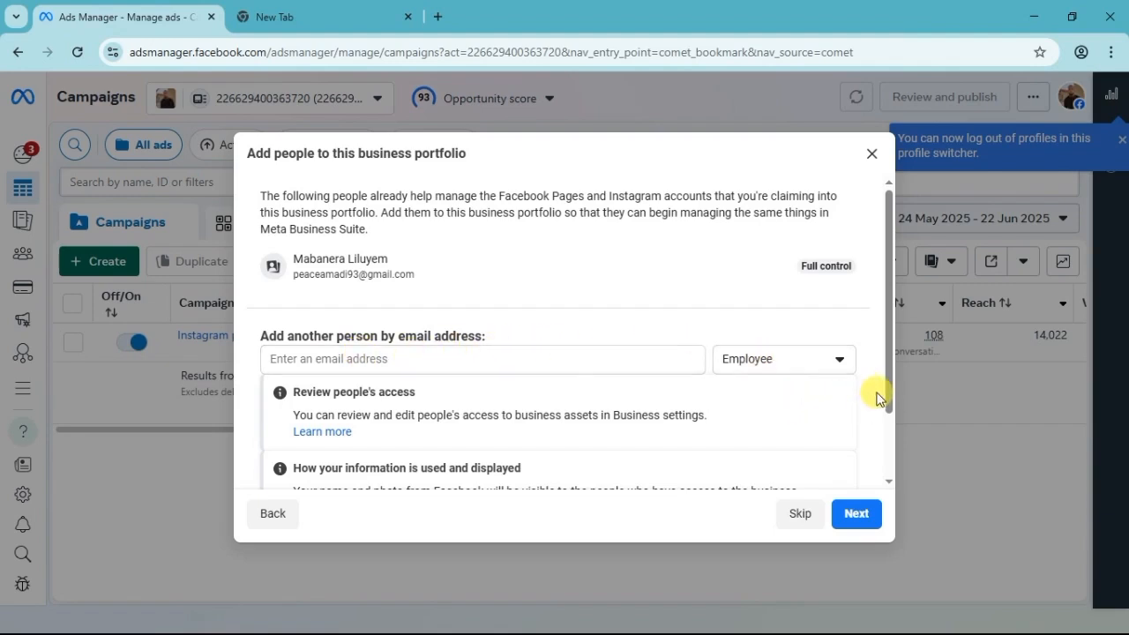
pyautogui.scroll(-2, 877, 399)
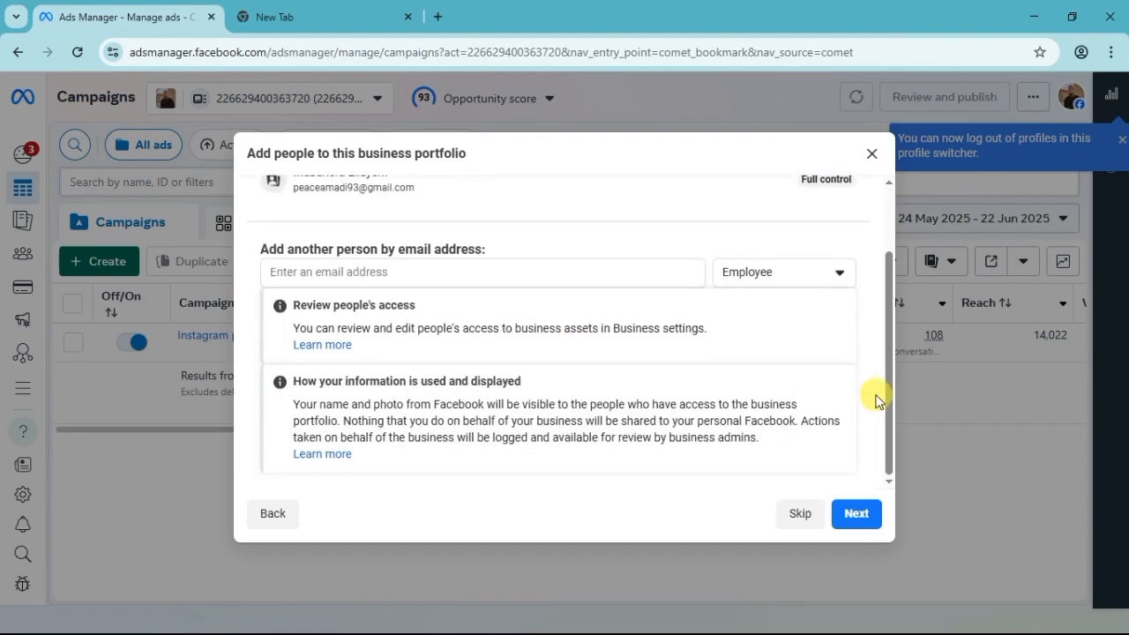
pyautogui.scroll(2, 876, 397)
pyautogui.scroll(-2, 875, 388)
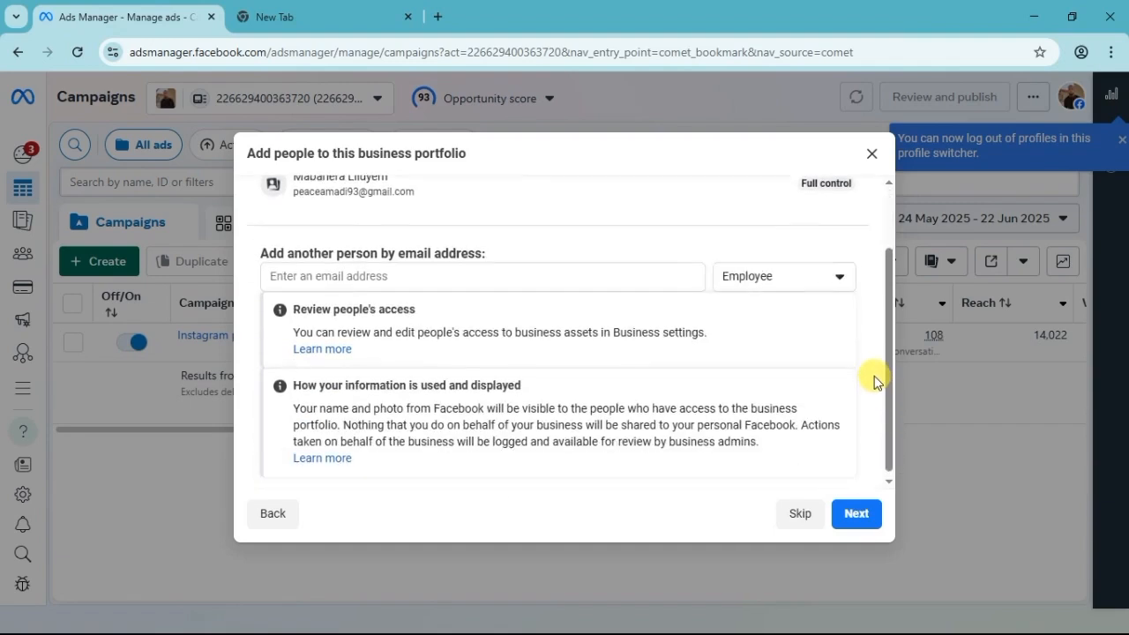
pyautogui.scroll(2, 877, 381)
pyautogui.scroll(-2, 877, 378)
pyautogui.scroll(2, 877, 378)
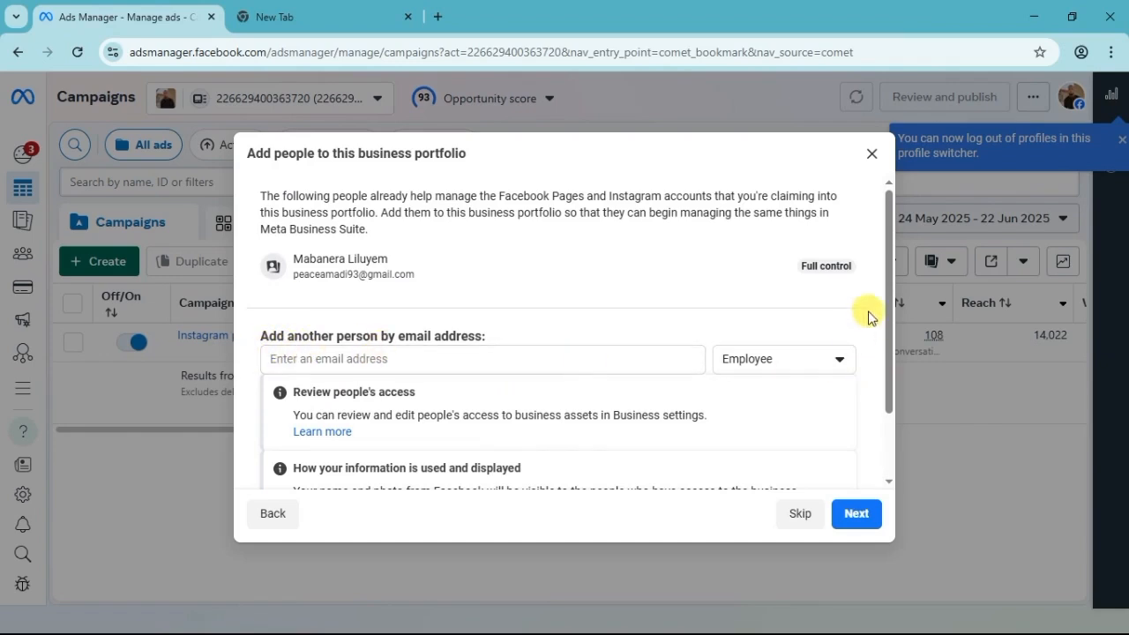
pyautogui.scroll(-2, 876, 323)
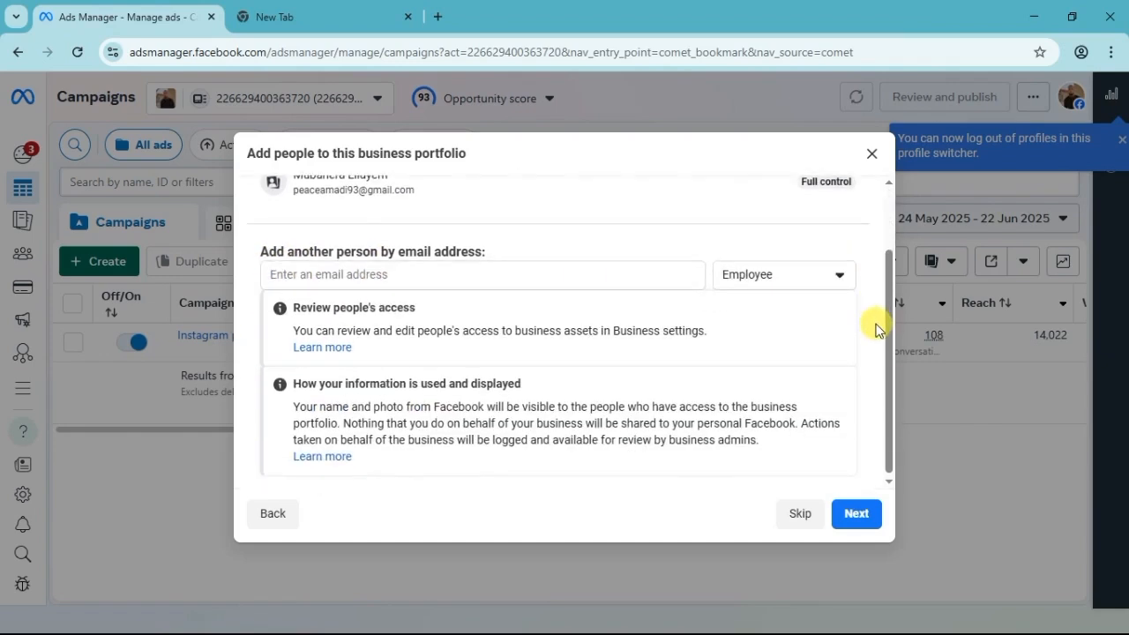
pyautogui.click(853, 519)
pyautogui.click(862, 526)
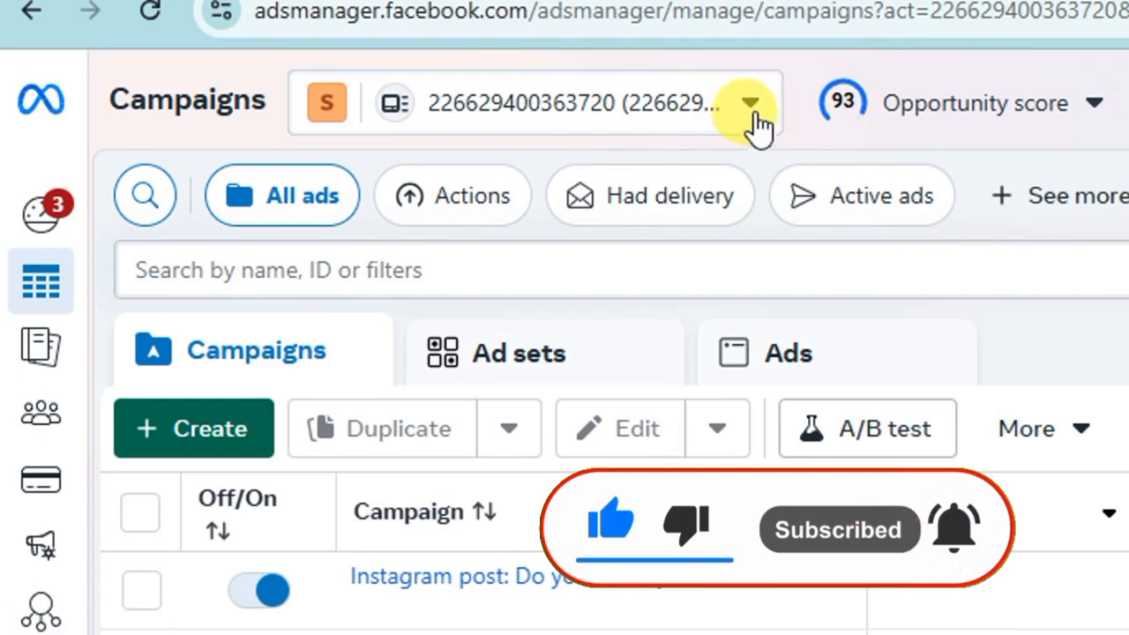
# Open the settings of the Sika Biz business portfolio and go to its Pages section.
pyautogui.click(751, 105)
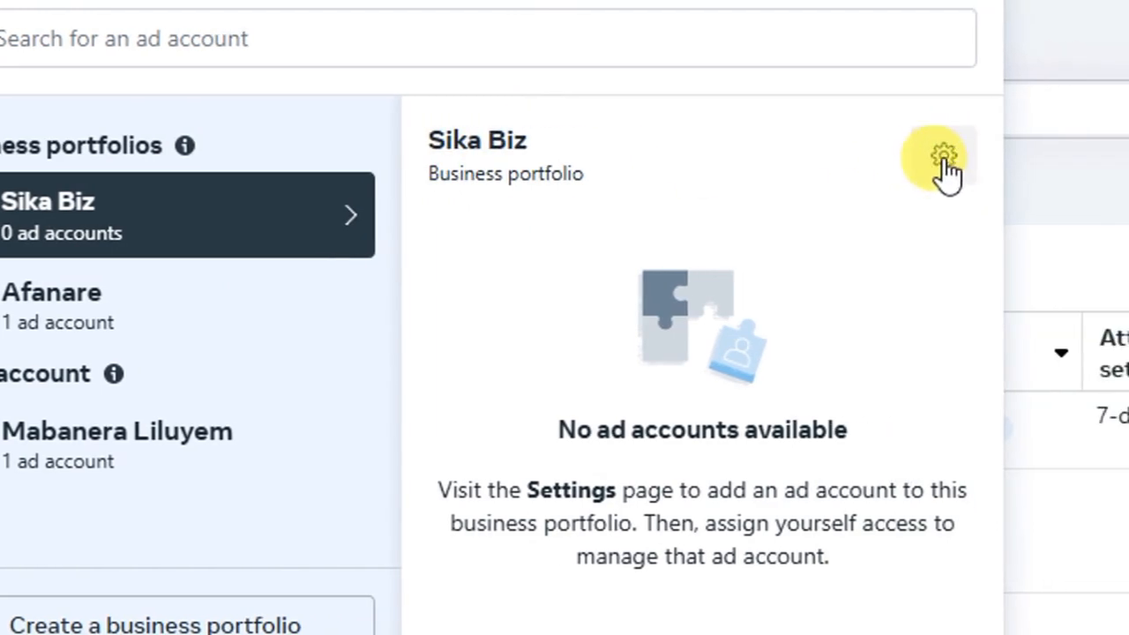
pyautogui.click(944, 162)
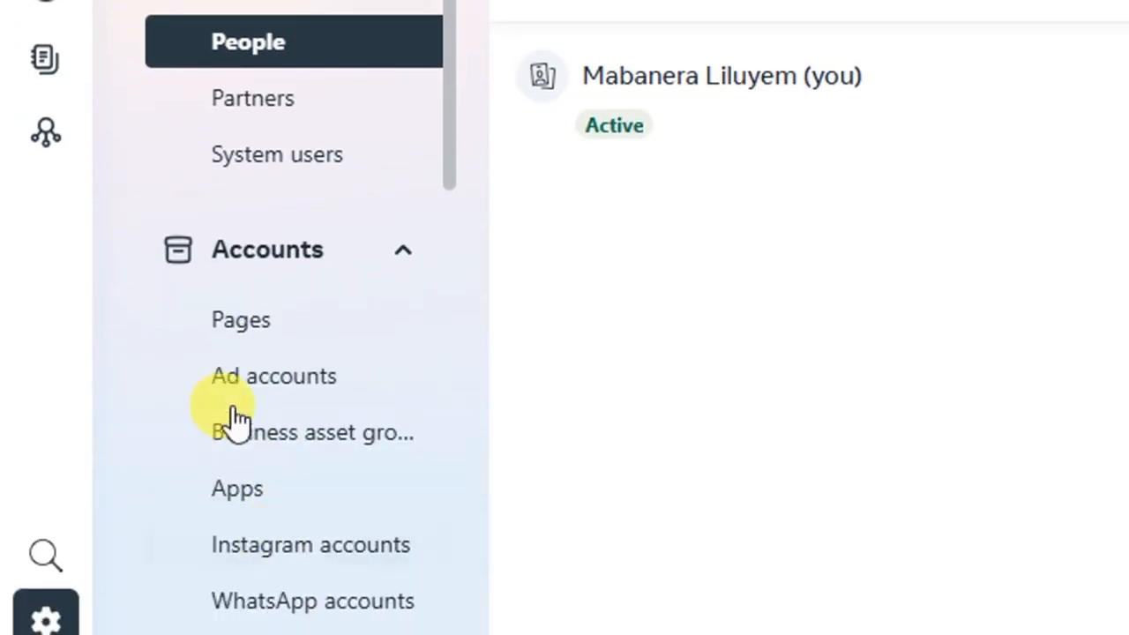
pyautogui.click(288, 329)
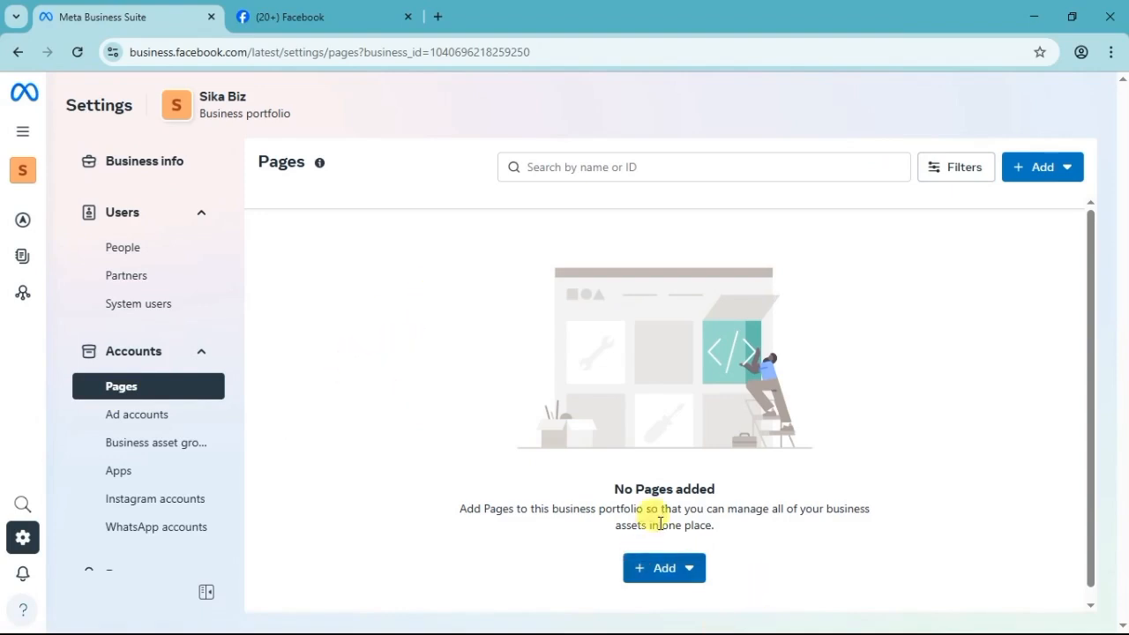
# Add the existing Facebook Page Digital Skills Hub, listed as a digital creator, to the Sika Biz portfolio, agreeing to the terms.
pyautogui.click(653, 567)
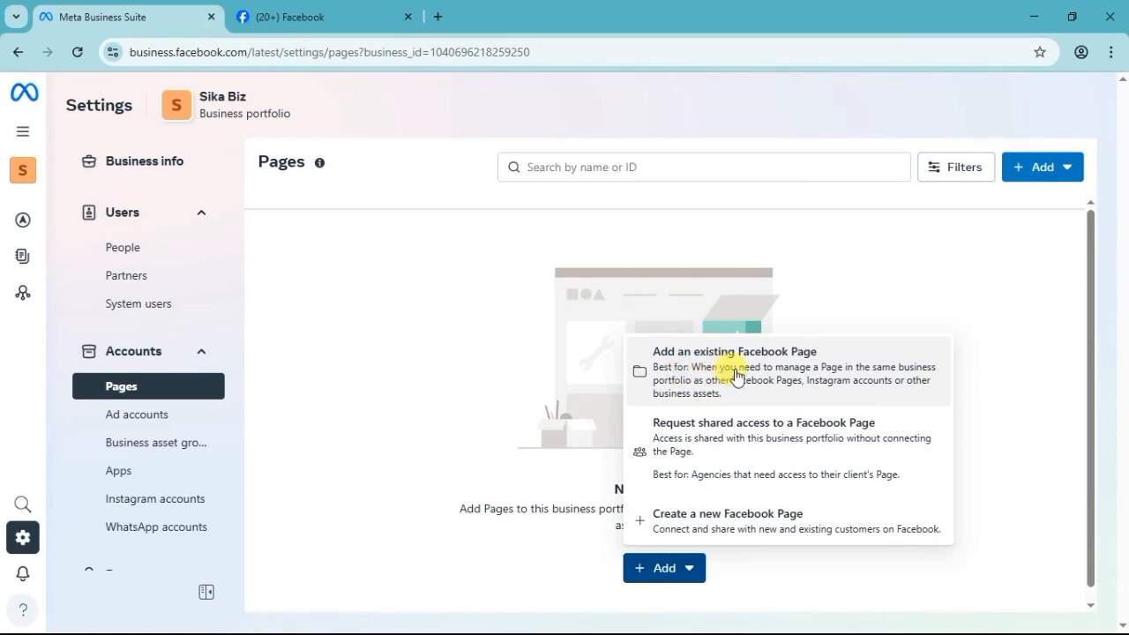
pyautogui.click(706, 368)
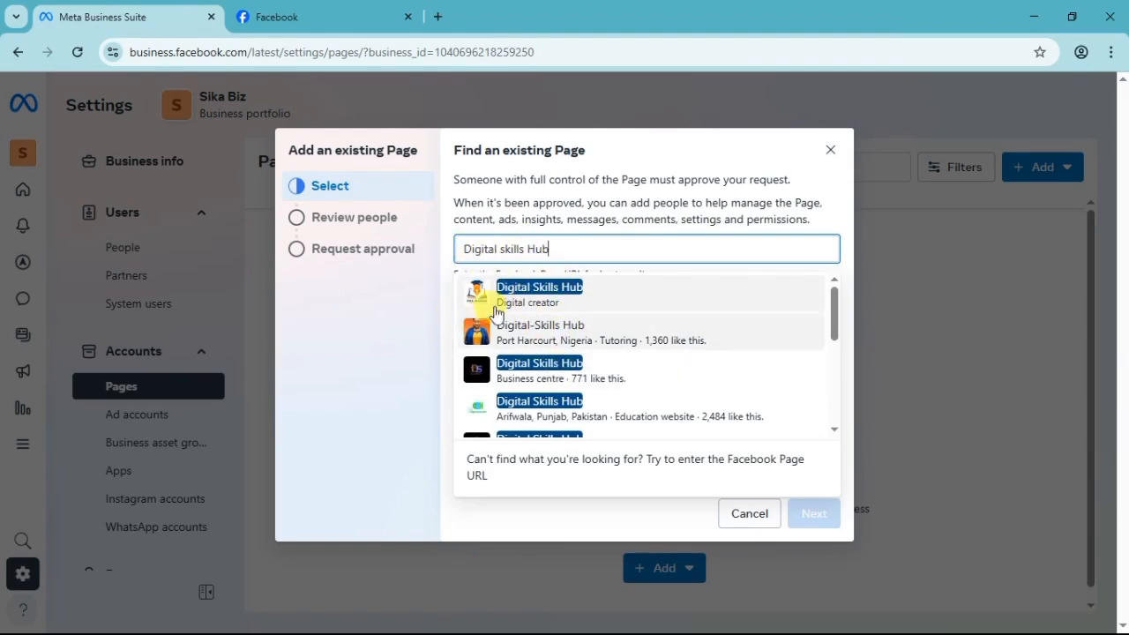
pyautogui.click(600, 299)
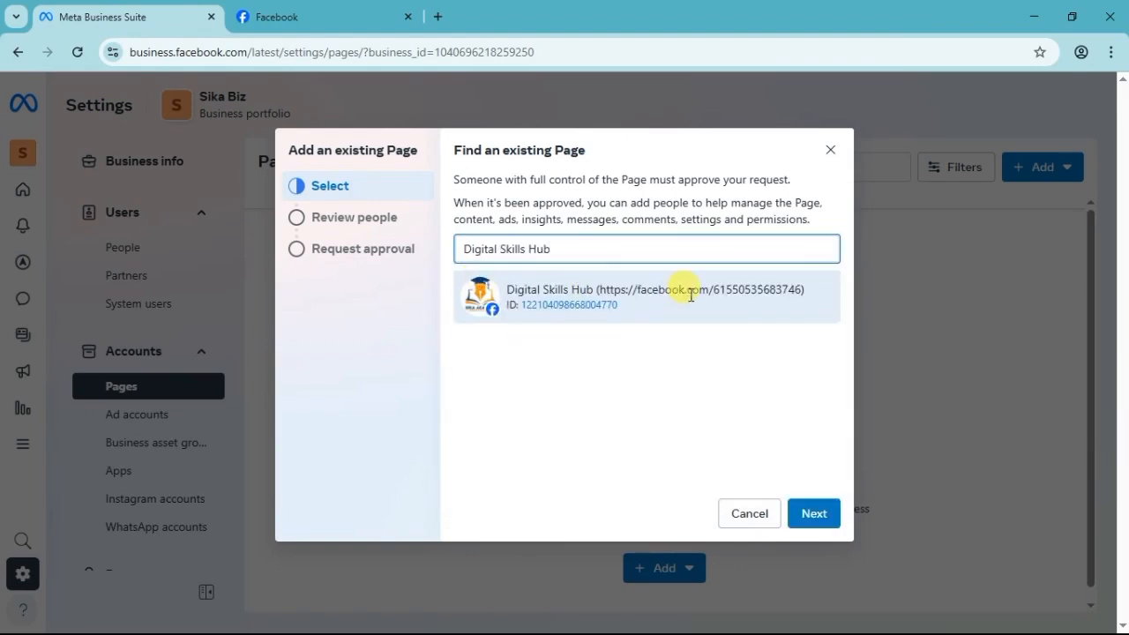
pyautogui.click(817, 521)
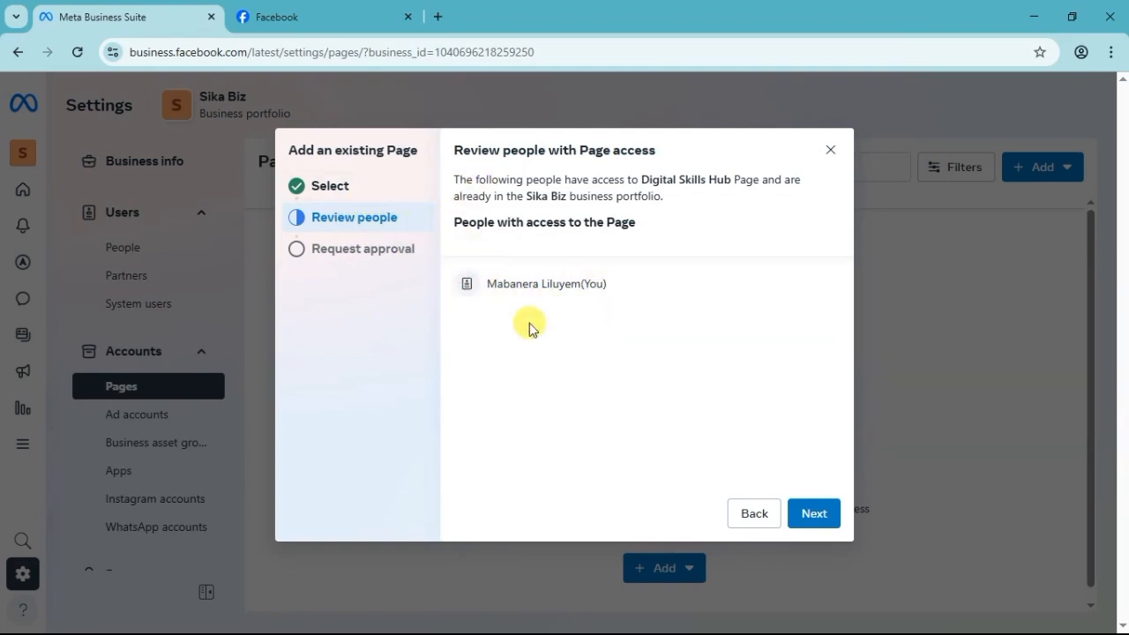
pyautogui.click(808, 529)
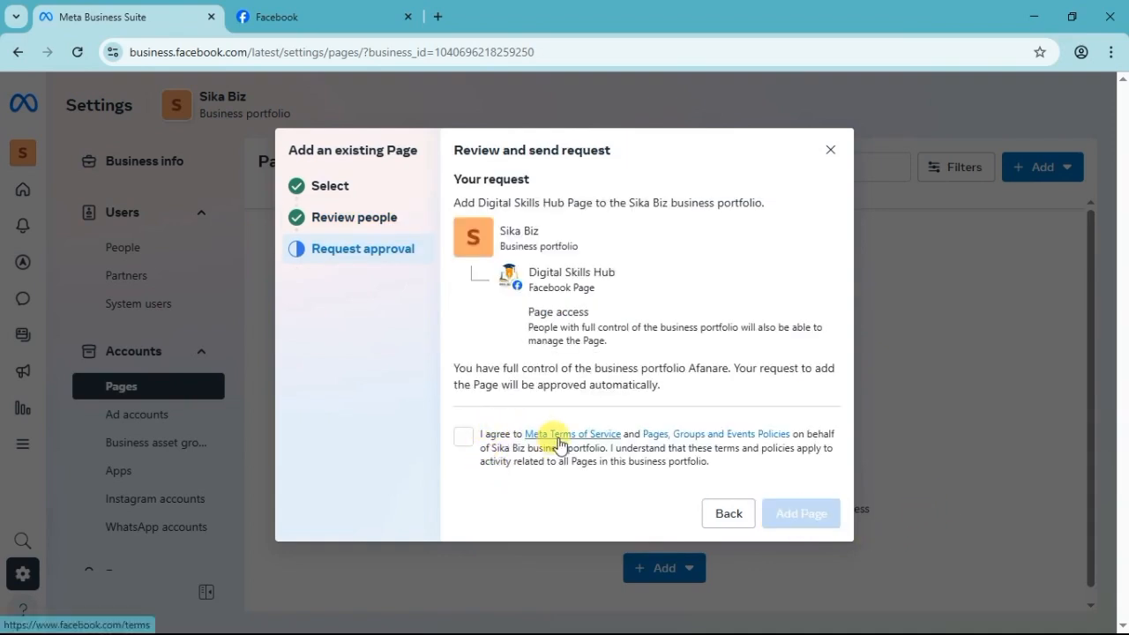
pyautogui.click(463, 437)
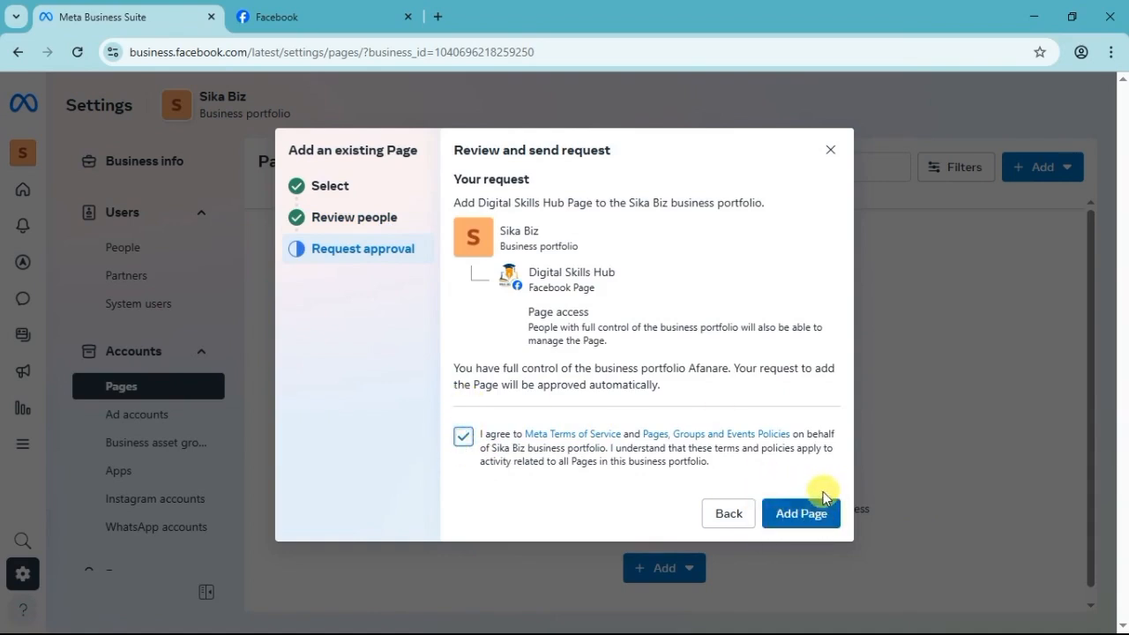
pyautogui.click(803, 515)
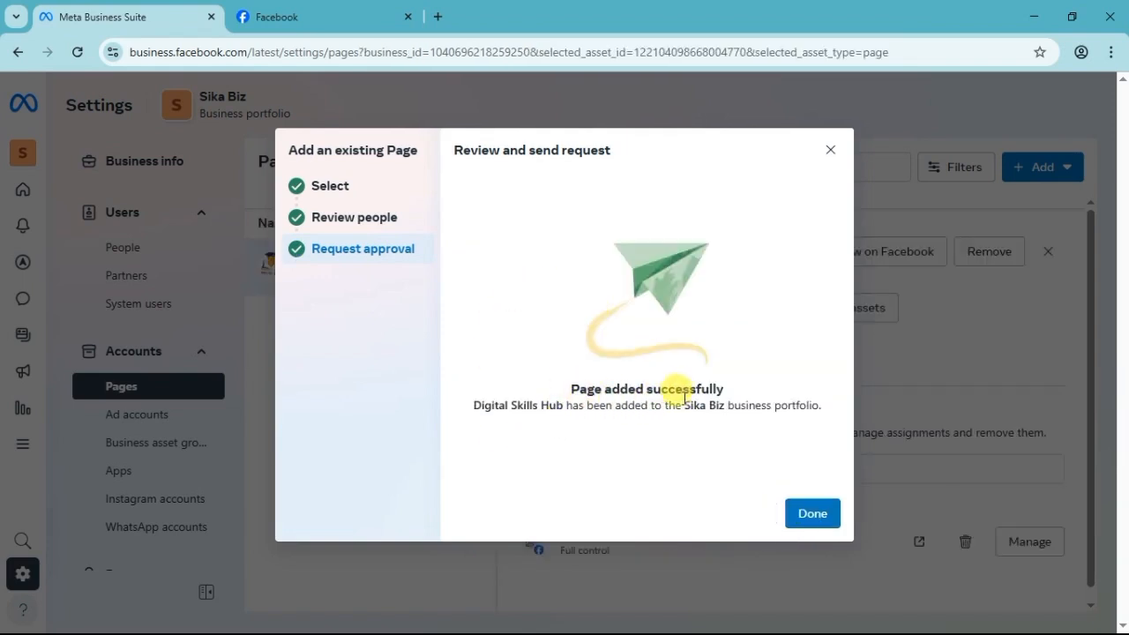
pyautogui.click(804, 518)
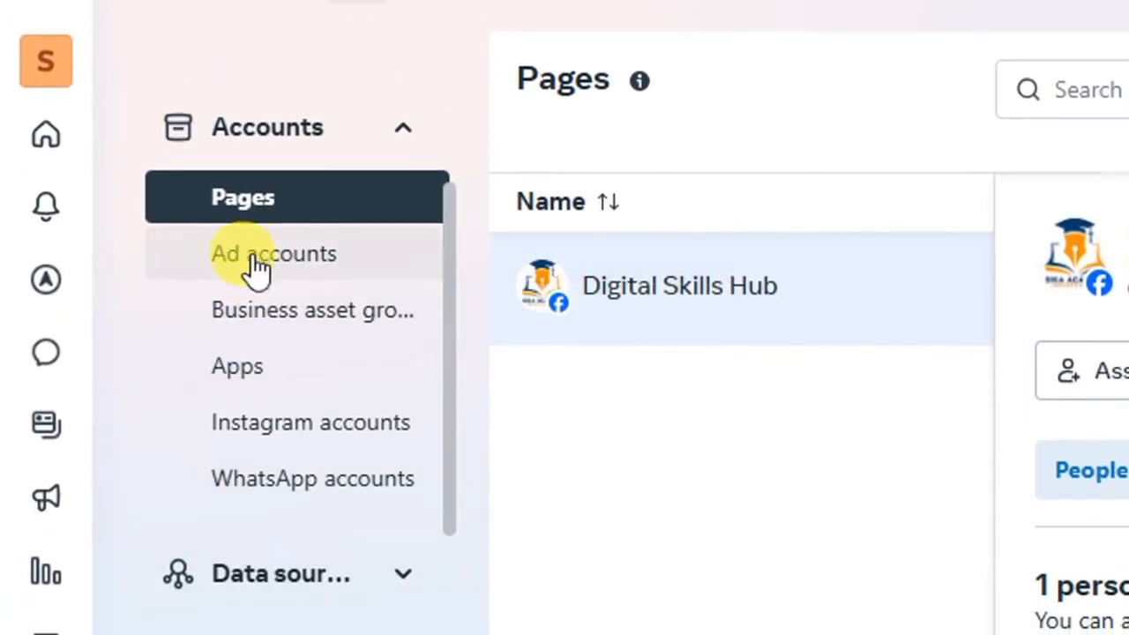
# Check the portfolio's ad accounts section, and try to claim an Instagram account, agreeing to the Instagram terms before dismissing the request.
pyautogui.click(274, 262)
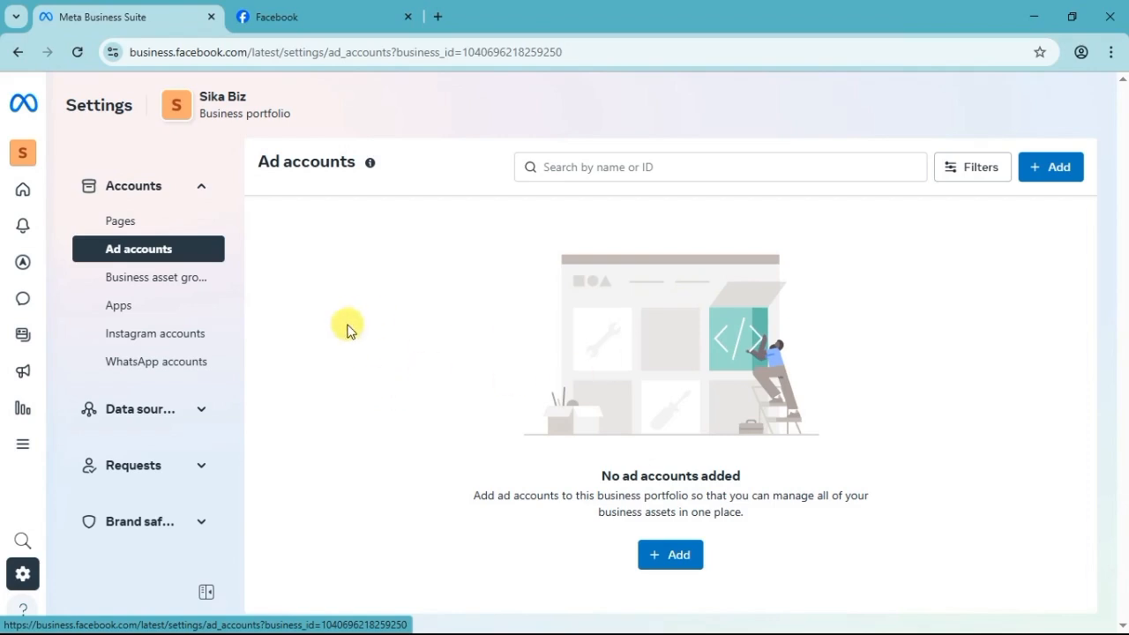
pyautogui.click(138, 334)
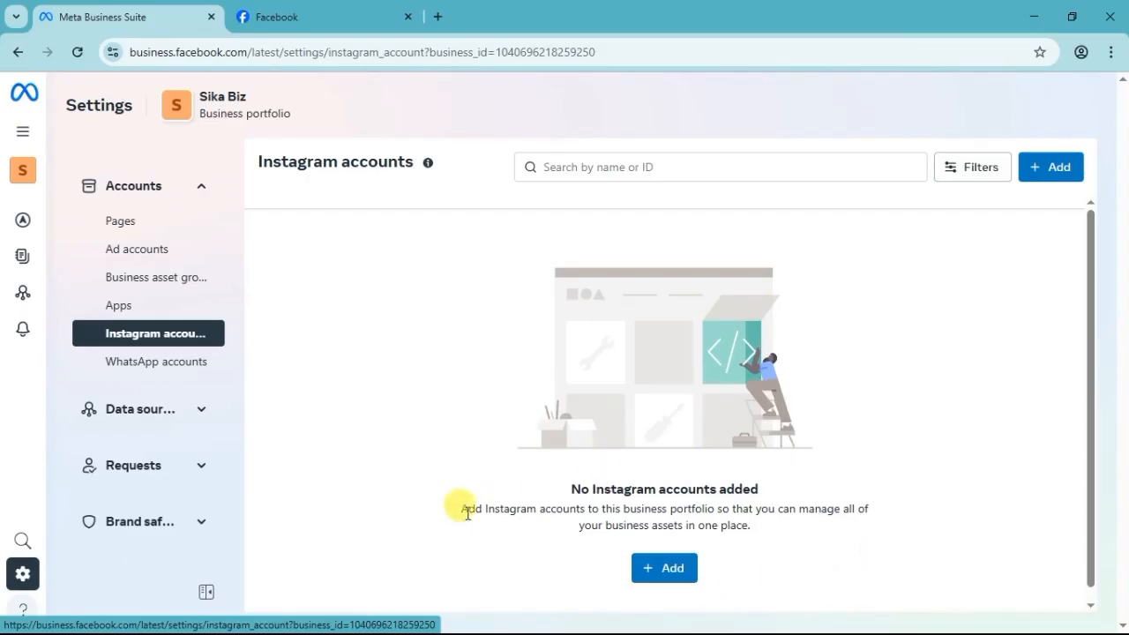
pyautogui.scroll(-1, 530, 525)
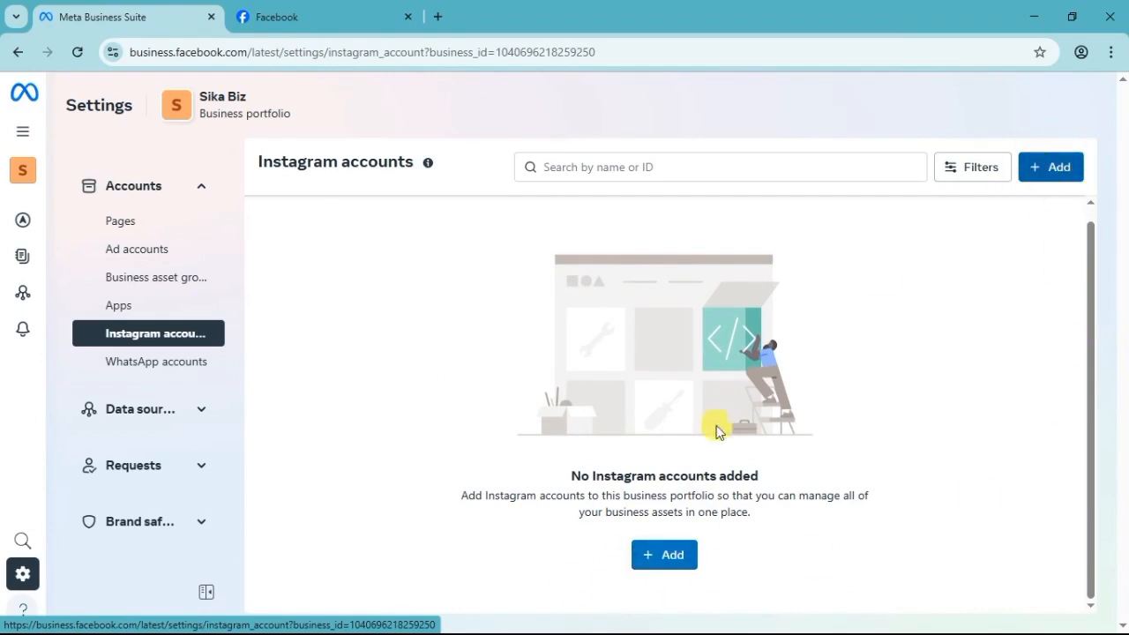
pyautogui.click(663, 555)
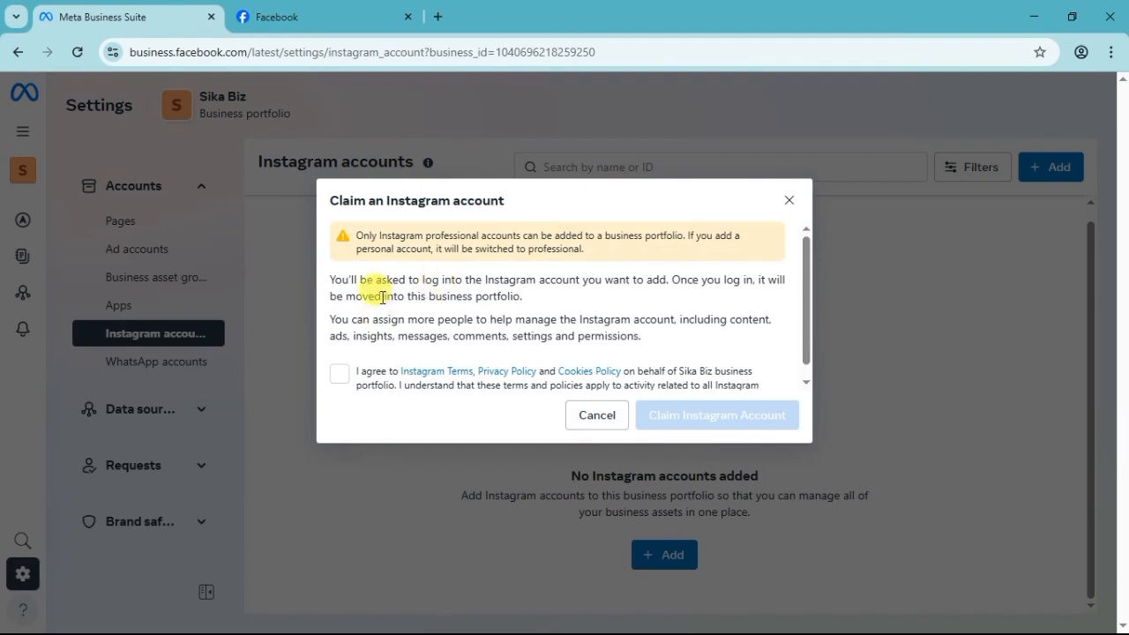
pyautogui.scroll(-1, 382, 296)
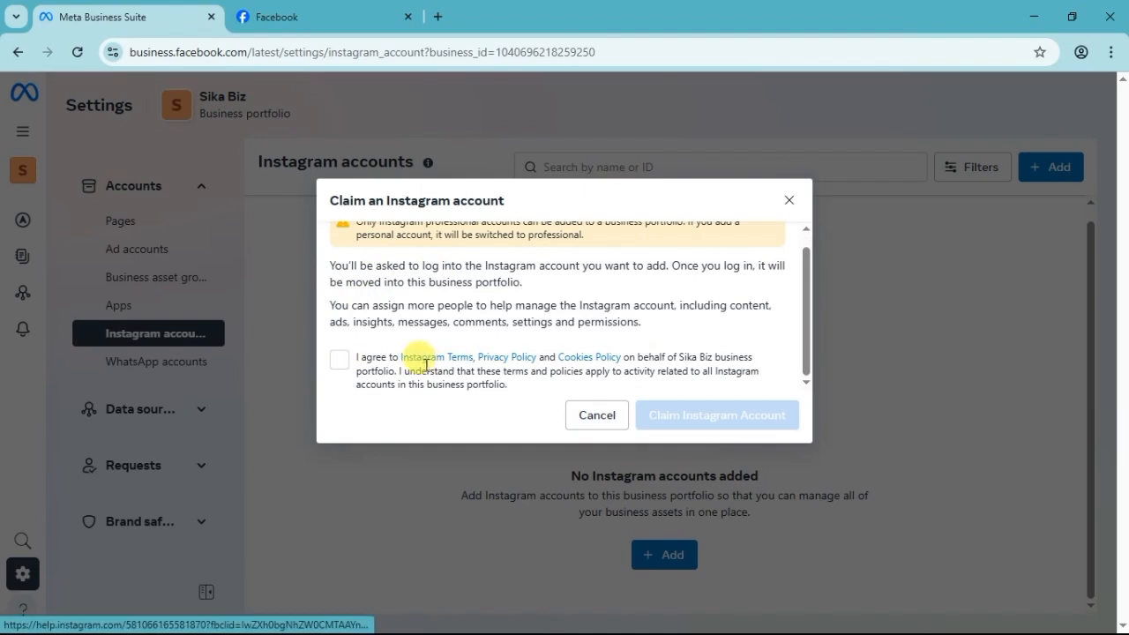
pyautogui.click(339, 364)
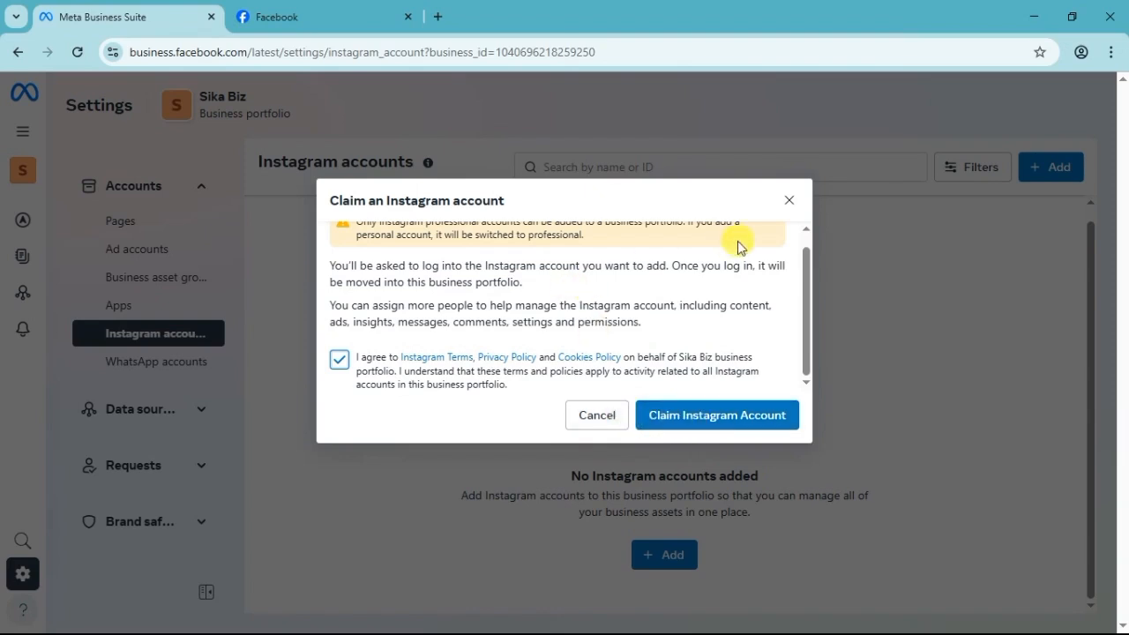
pyautogui.click(790, 206)
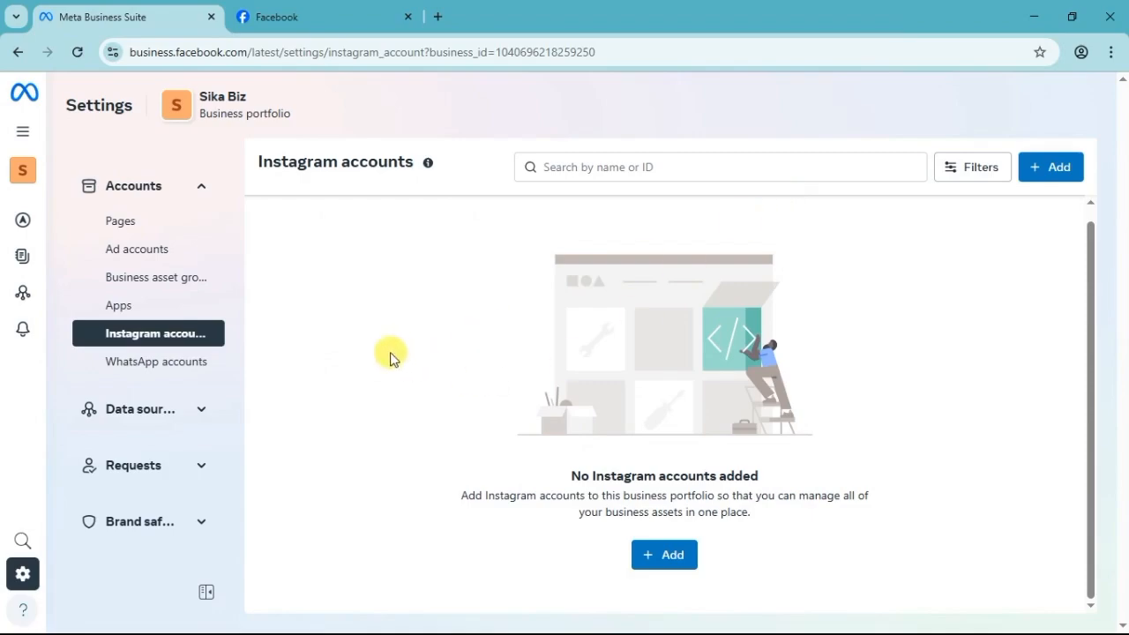
# Look at the portfolio's WhatsApp accounts section and open the full list of Meta business tools.
pyautogui.click(168, 362)
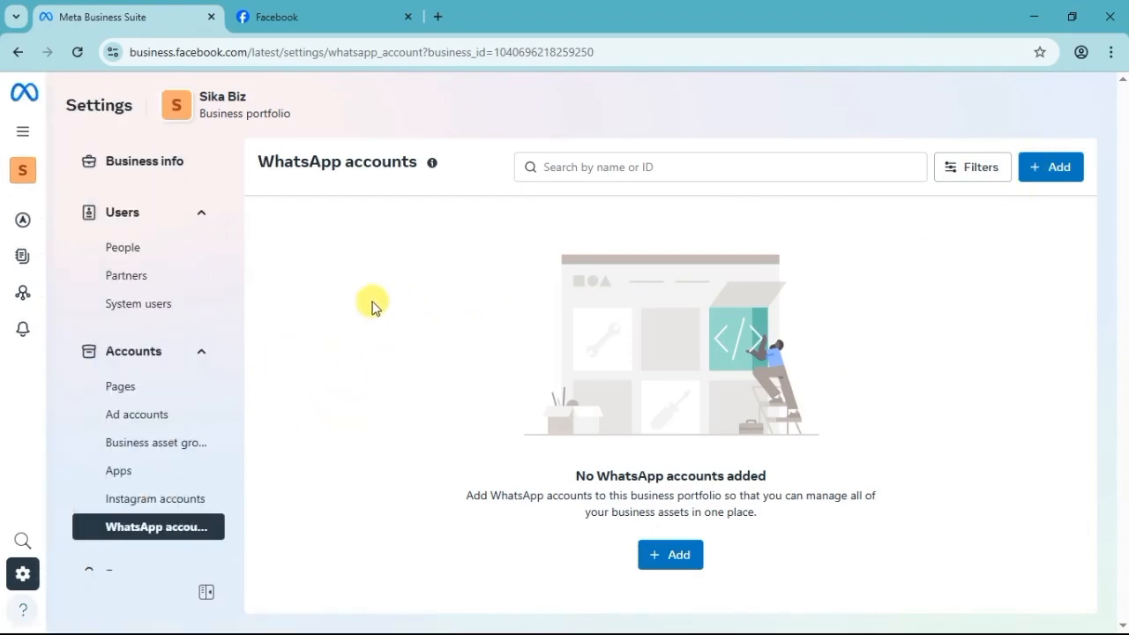
pyautogui.moveTo(15, 123)
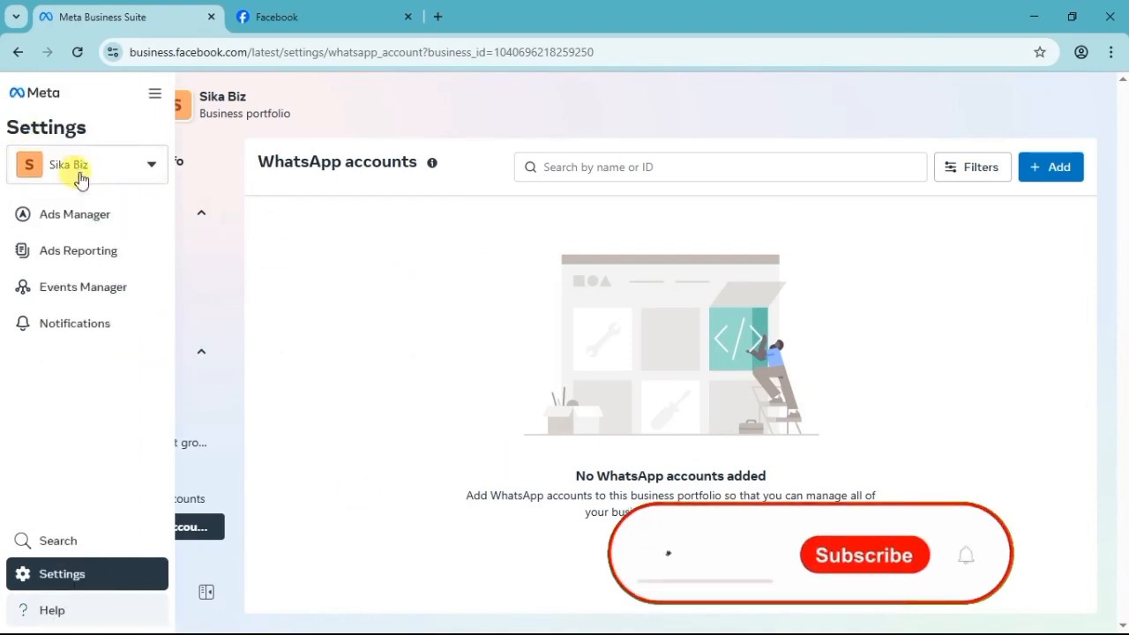
pyautogui.click(154, 93)
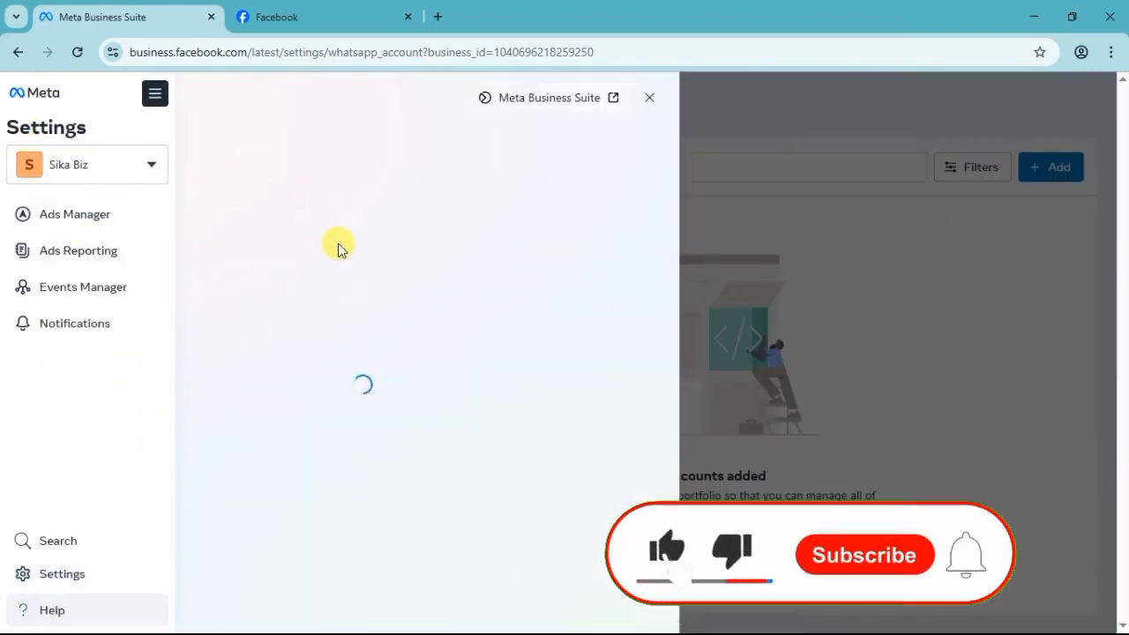